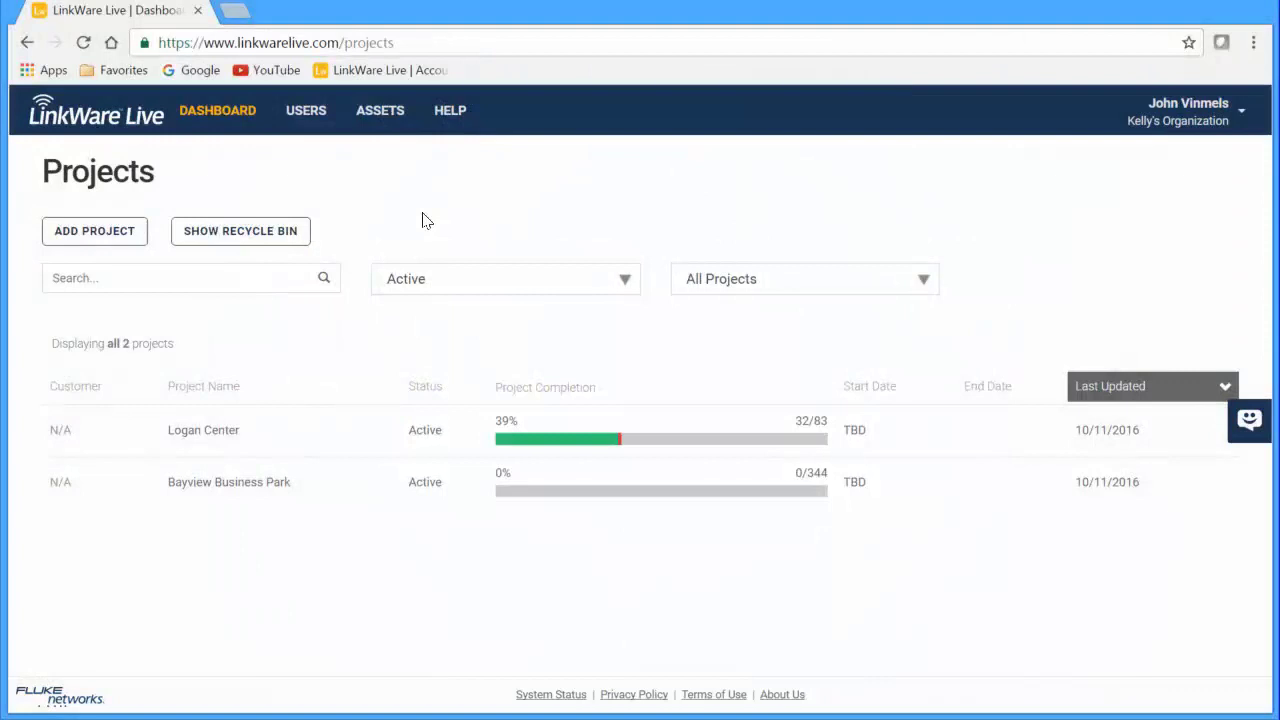
Open the Logan Center project from the projects list.
{"action": "left_click", "coordinate": [362, 434]}
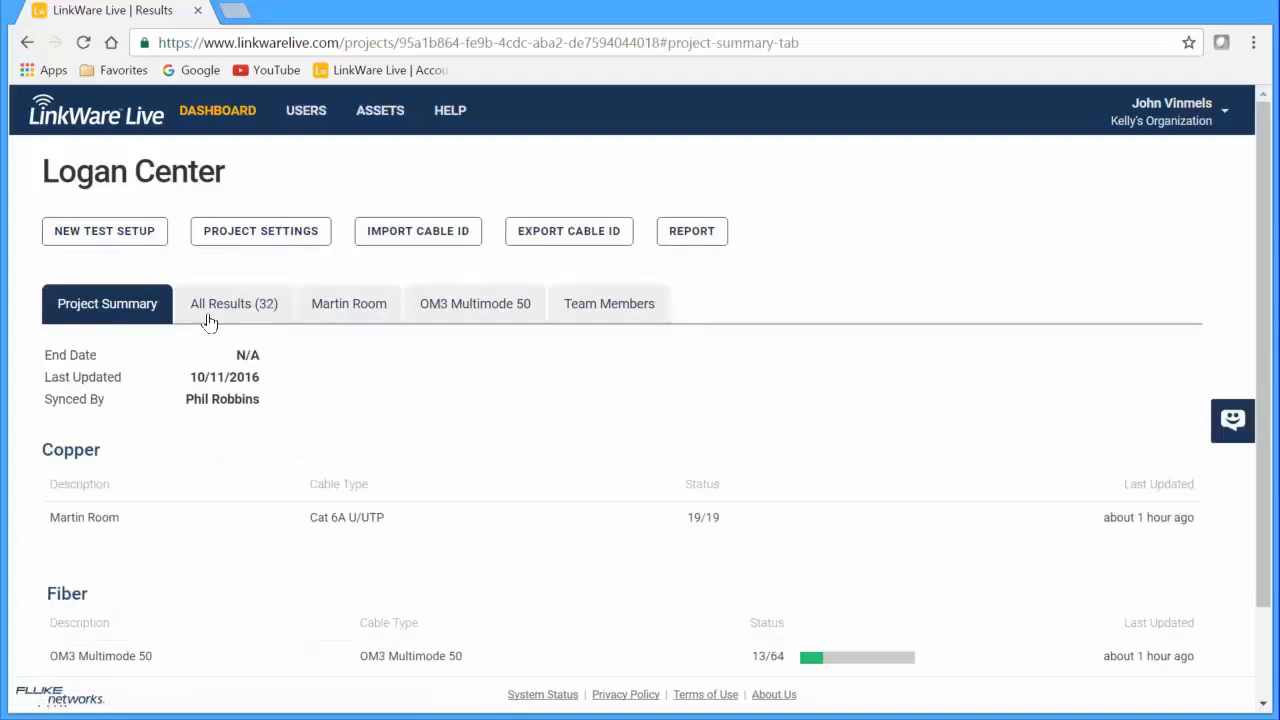
Create a 'Floor 1' test setup reusing the recent BLDG-5 fiber media, and save it.
{"action": "left_click", "coordinate": [129, 246]}
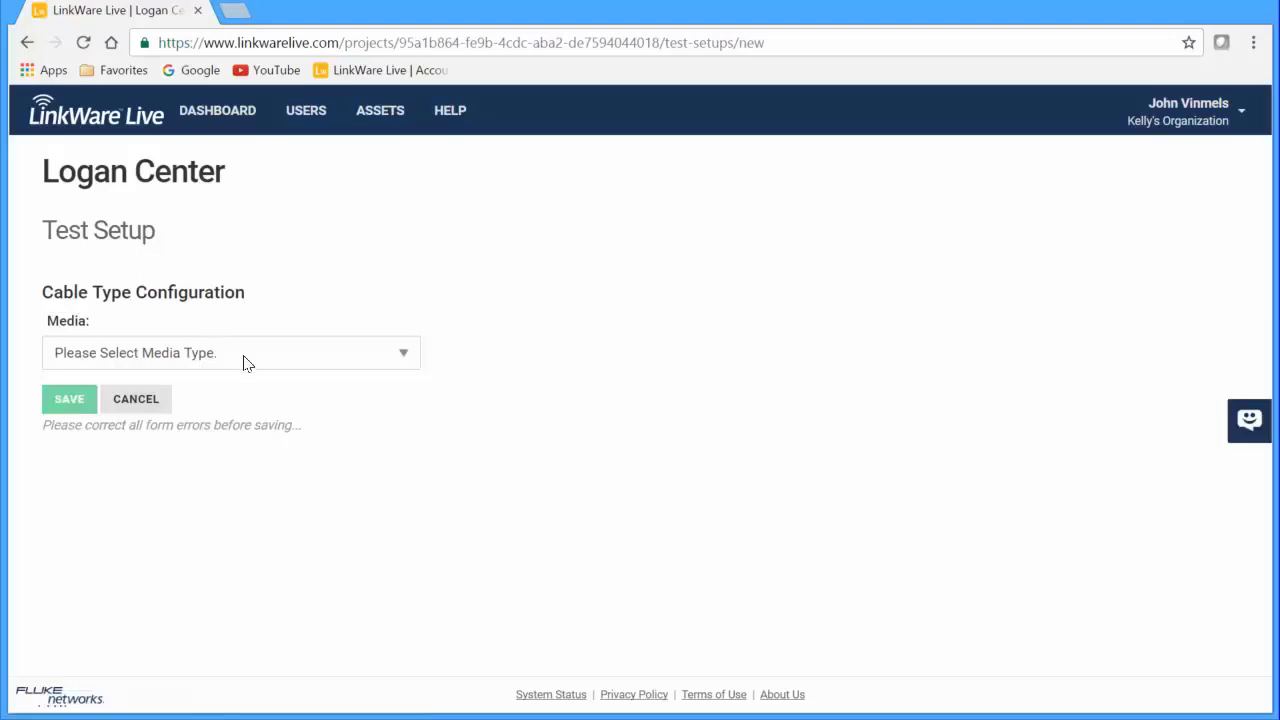
{"action": "left_click", "coordinate": [245, 362]}
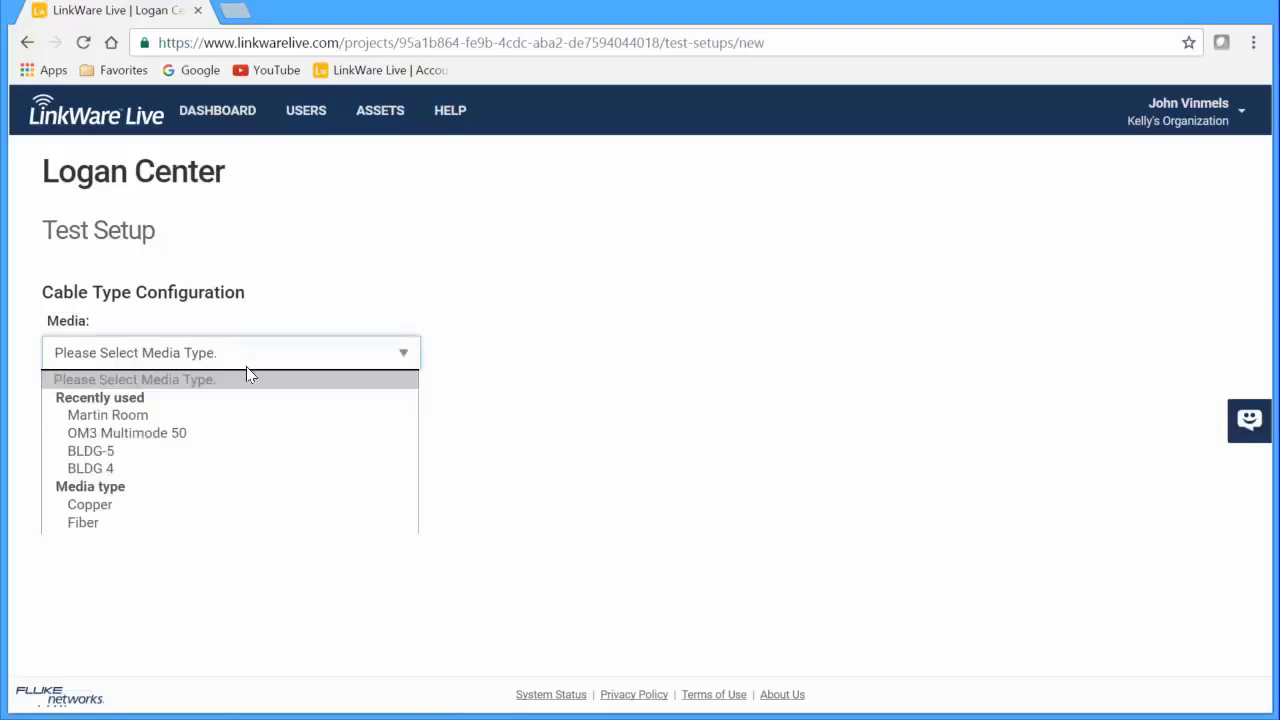
{"action": "left_click", "coordinate": [231, 452]}
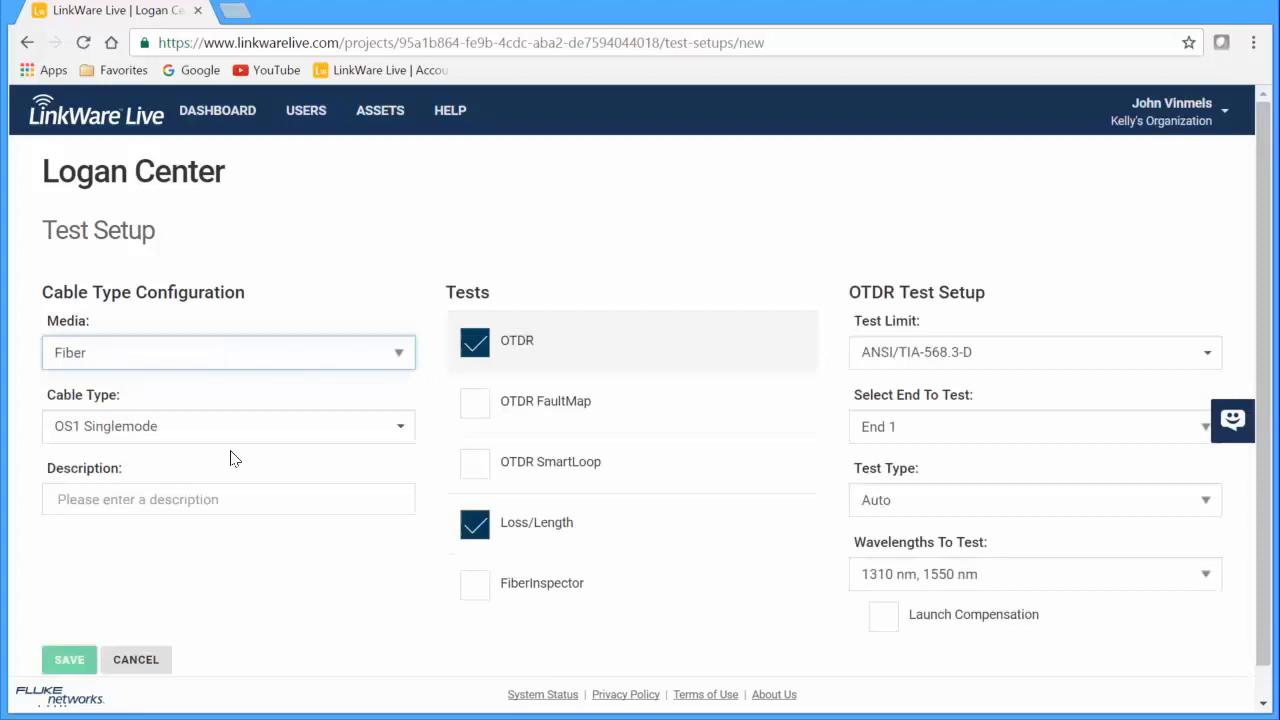
{"action": "left_click", "coordinate": [200, 499]}
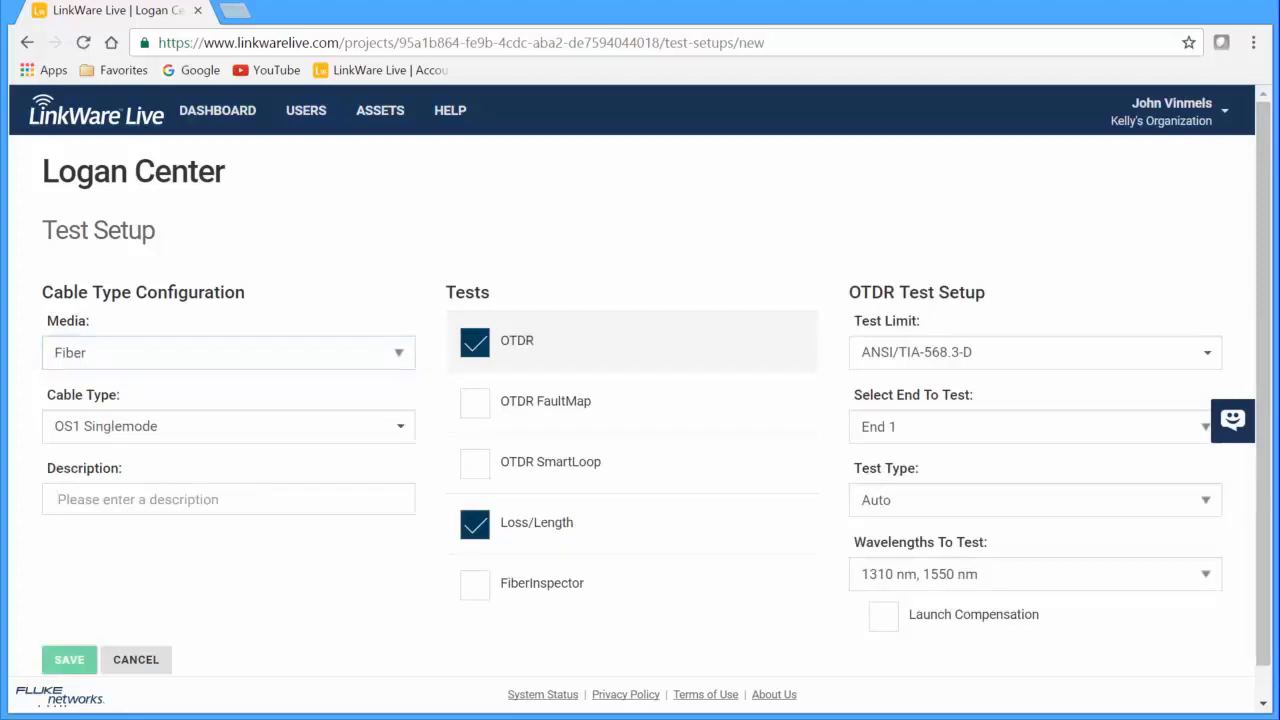
{"action": "type", "text": "Floor 1"}
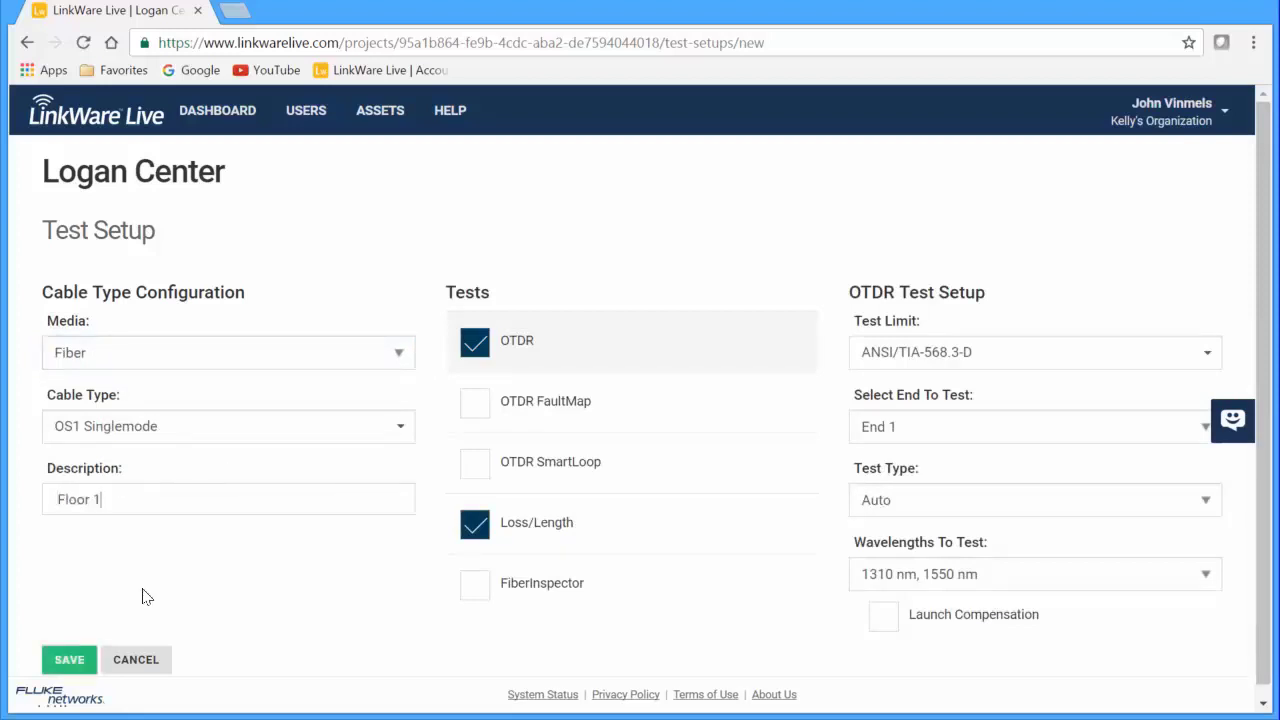
{"action": "left_click", "coordinate": [62, 662]}
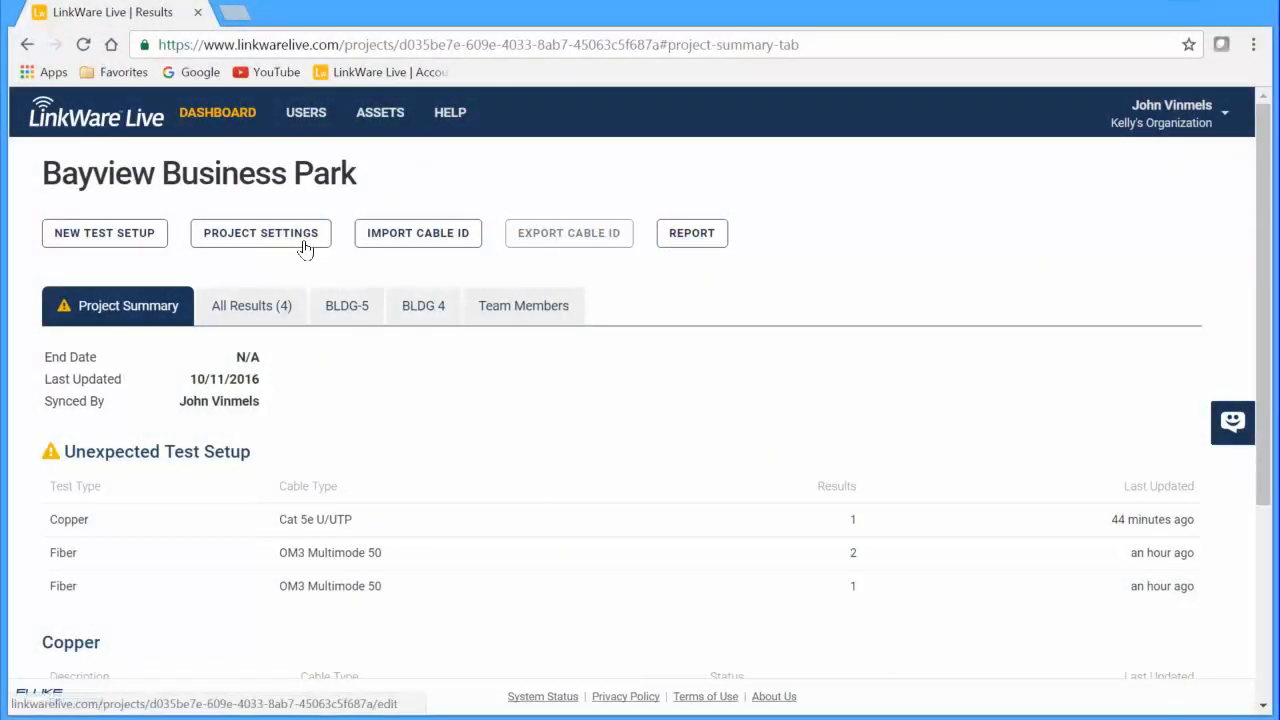
Delete the Bayview Business Park project from its project settings.
{"action": "left_click", "coordinate": [305, 246]}
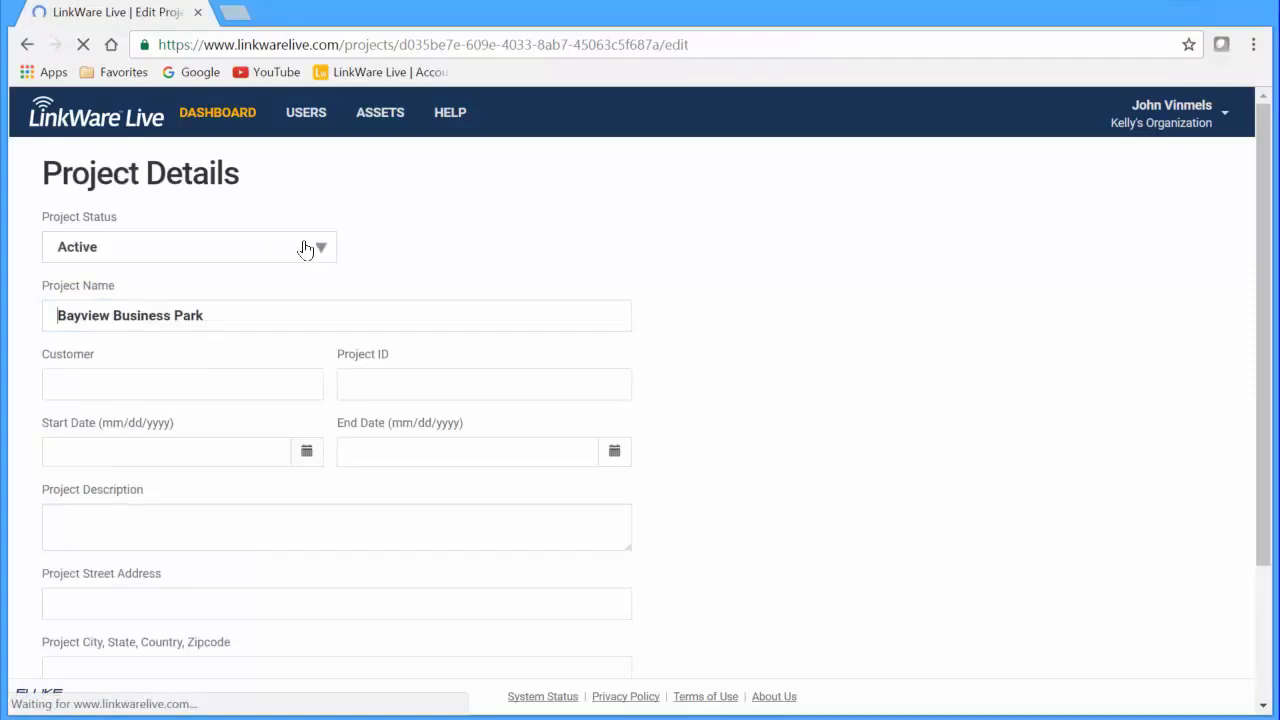
{"action": "scroll", "coordinate": [1229, 297], "scroll_direction": "down", "scroll_amount": 3}
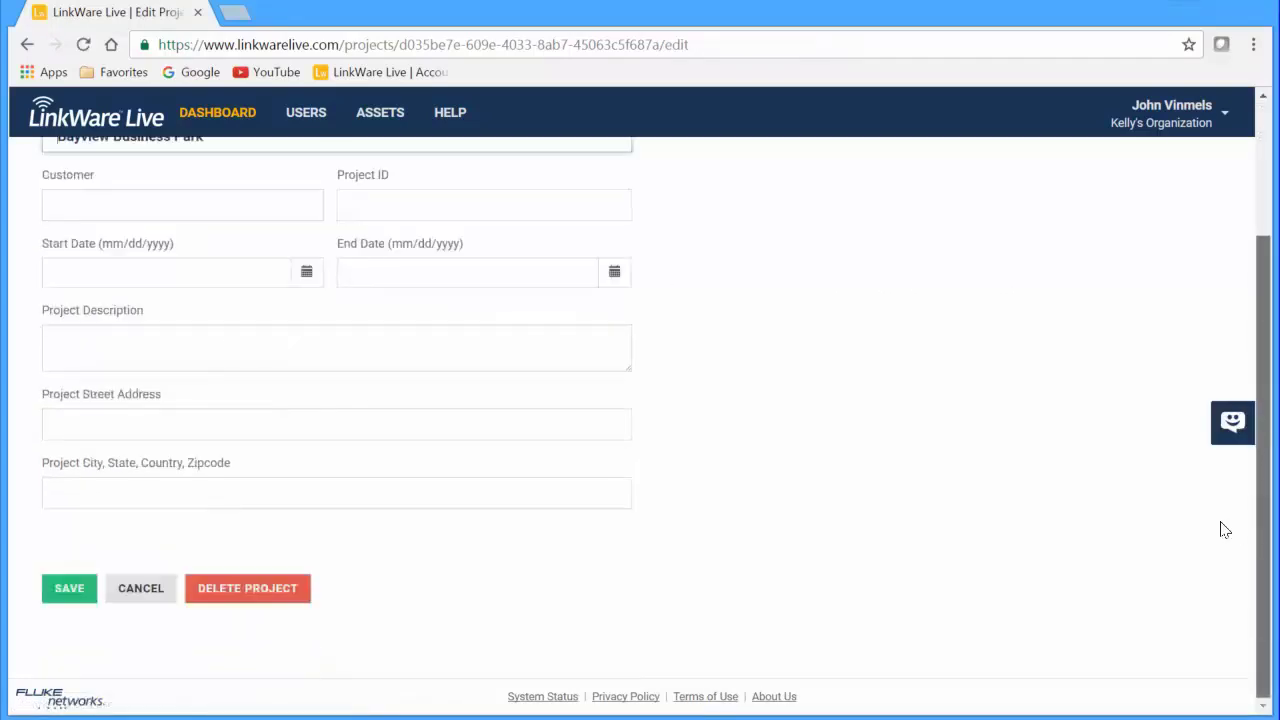
{"action": "left_click", "coordinate": [287, 592]}
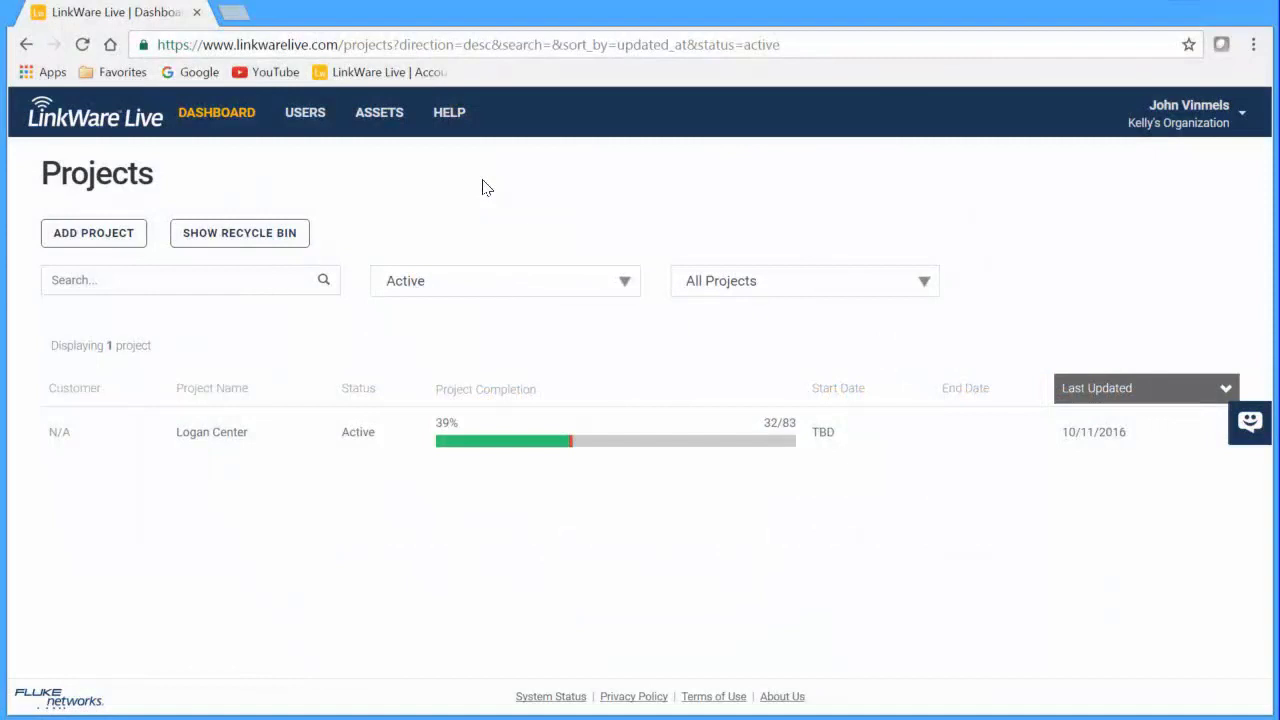
Restore Bayview Business Park from the recycle bin.
{"action": "left_click", "coordinate": [263, 236]}
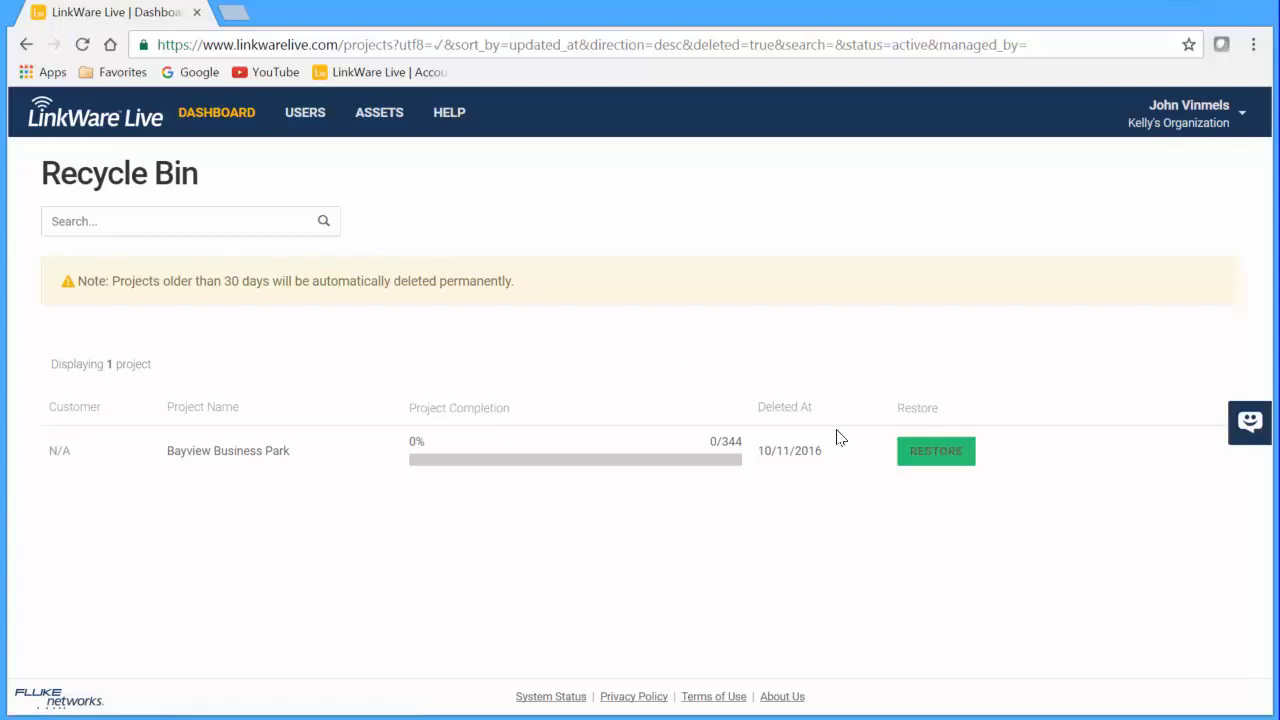
{"action": "left_click", "coordinate": [907, 455]}
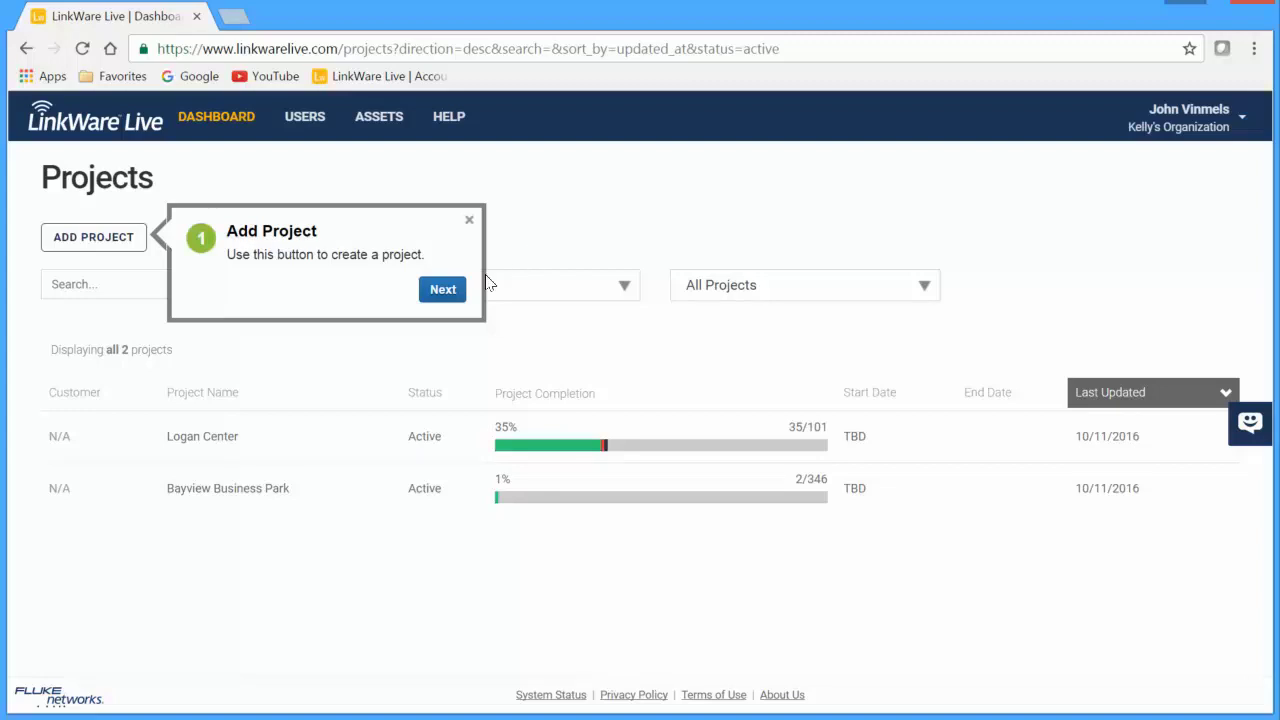
Step through the remaining dashboard tour tips and dismiss the tour.
{"action": "left_click", "coordinate": [446, 292]}
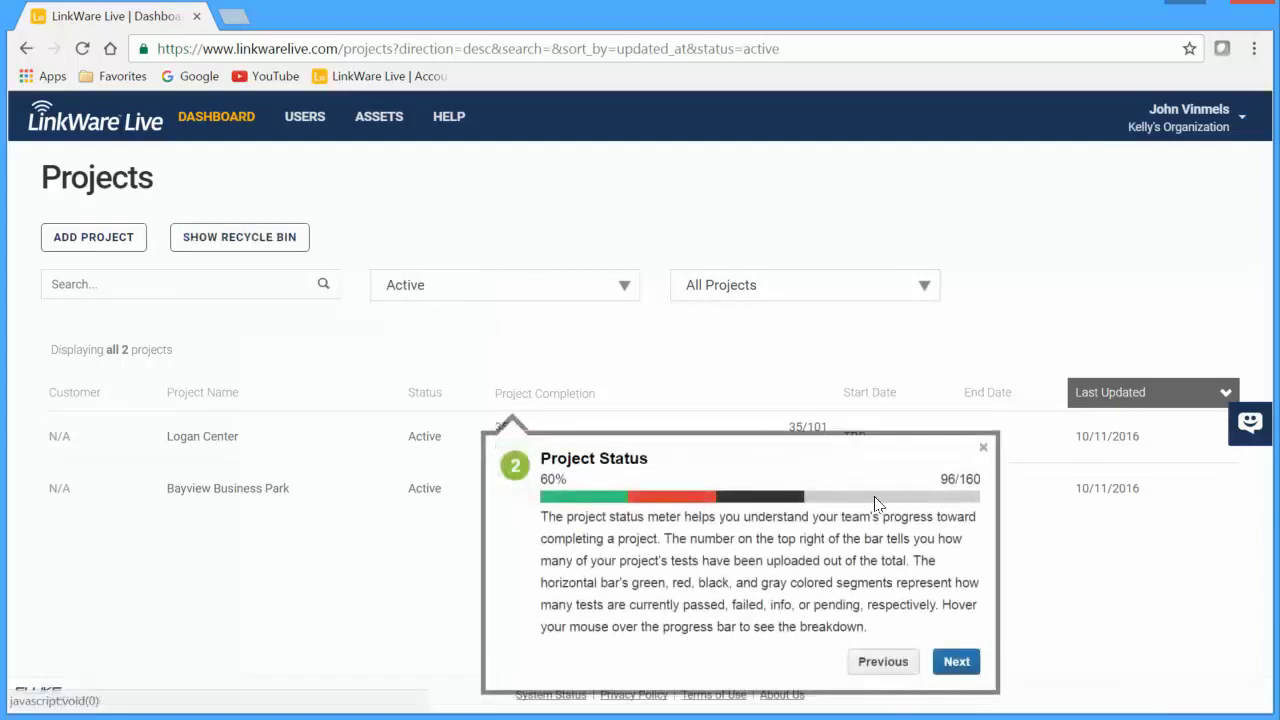
{"action": "left_click", "coordinate": [958, 662]}
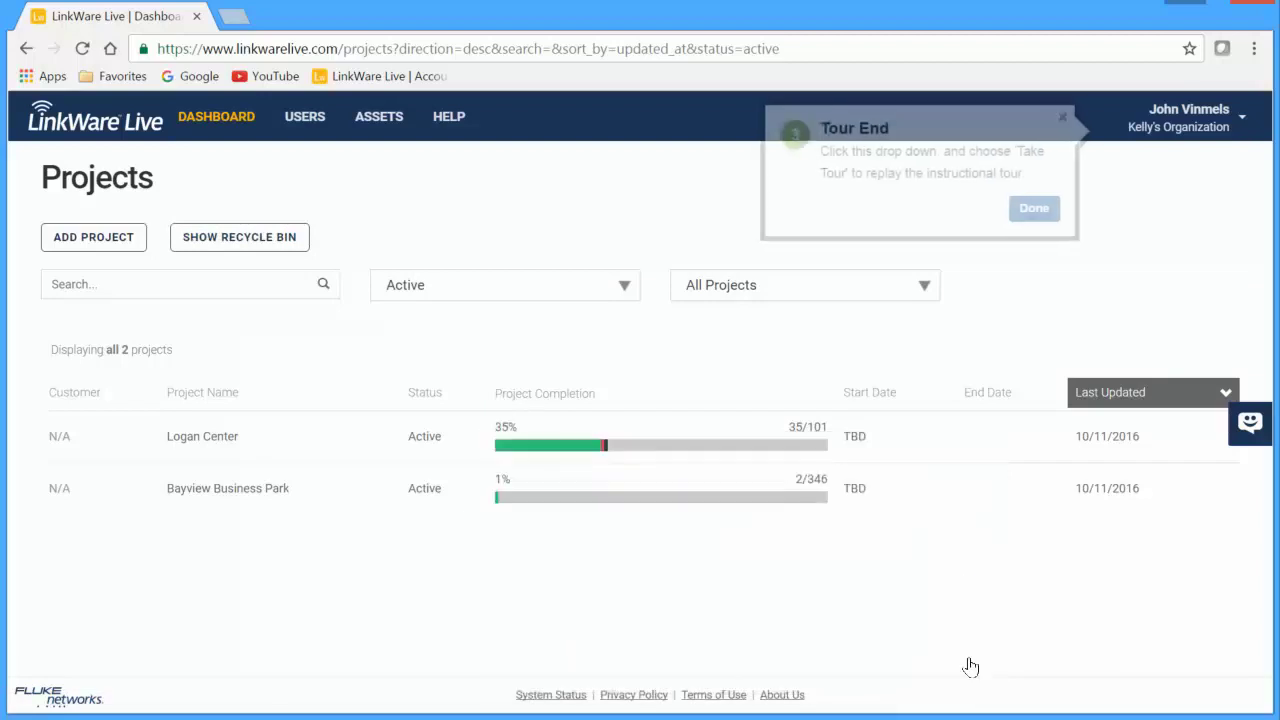
{"action": "left_click", "coordinate": [1058, 212]}
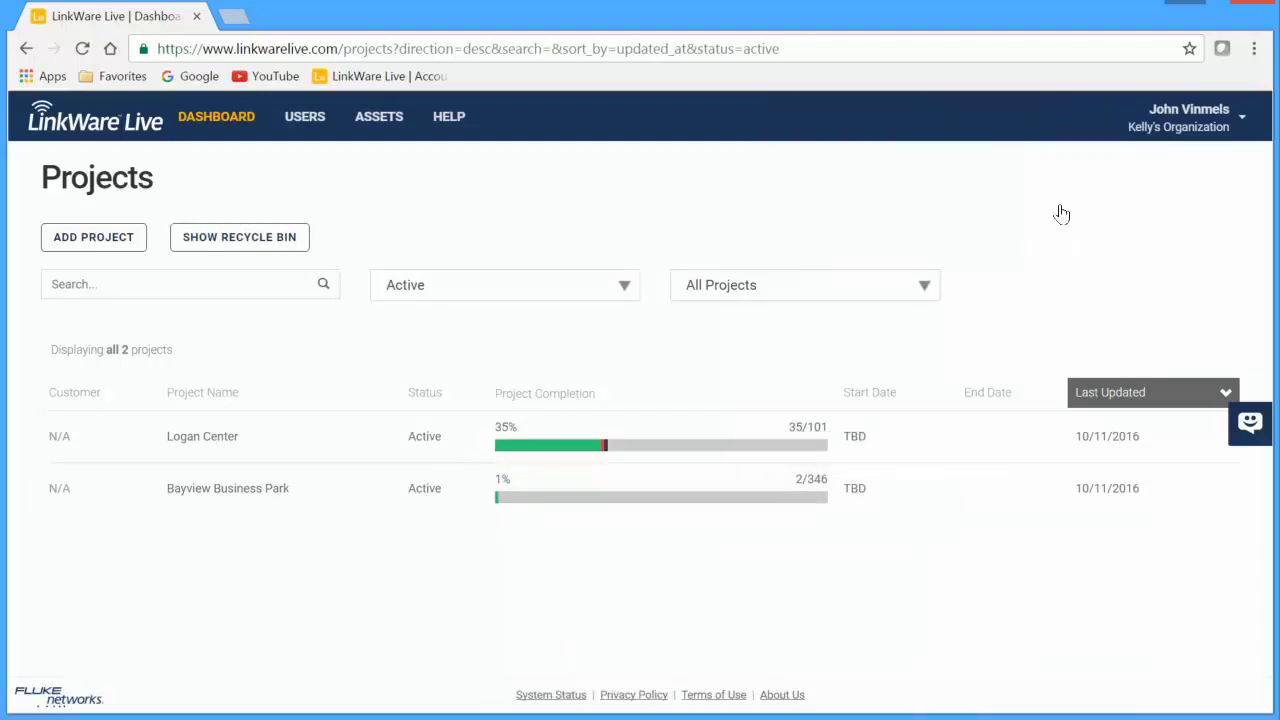
Start a new project form and replay the guided tour from the account menu.
{"action": "left_click", "coordinate": [136, 237]}
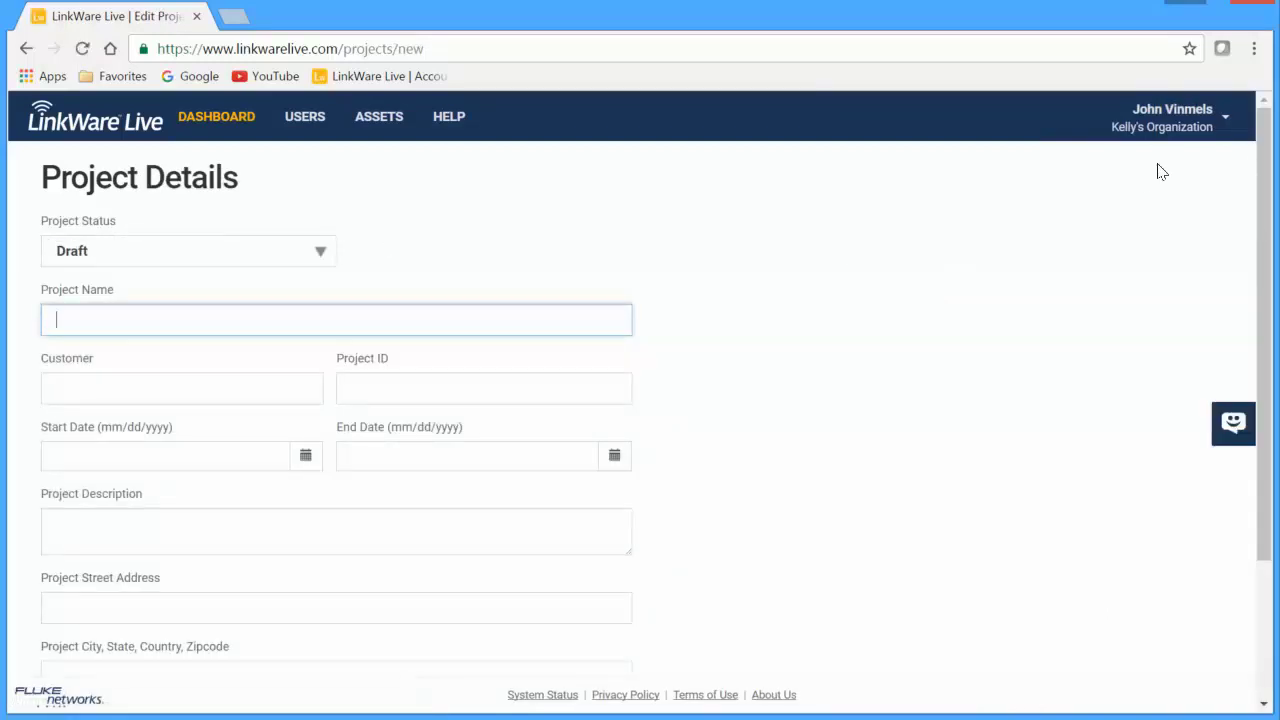
{"action": "left_click", "coordinate": [1162, 137]}
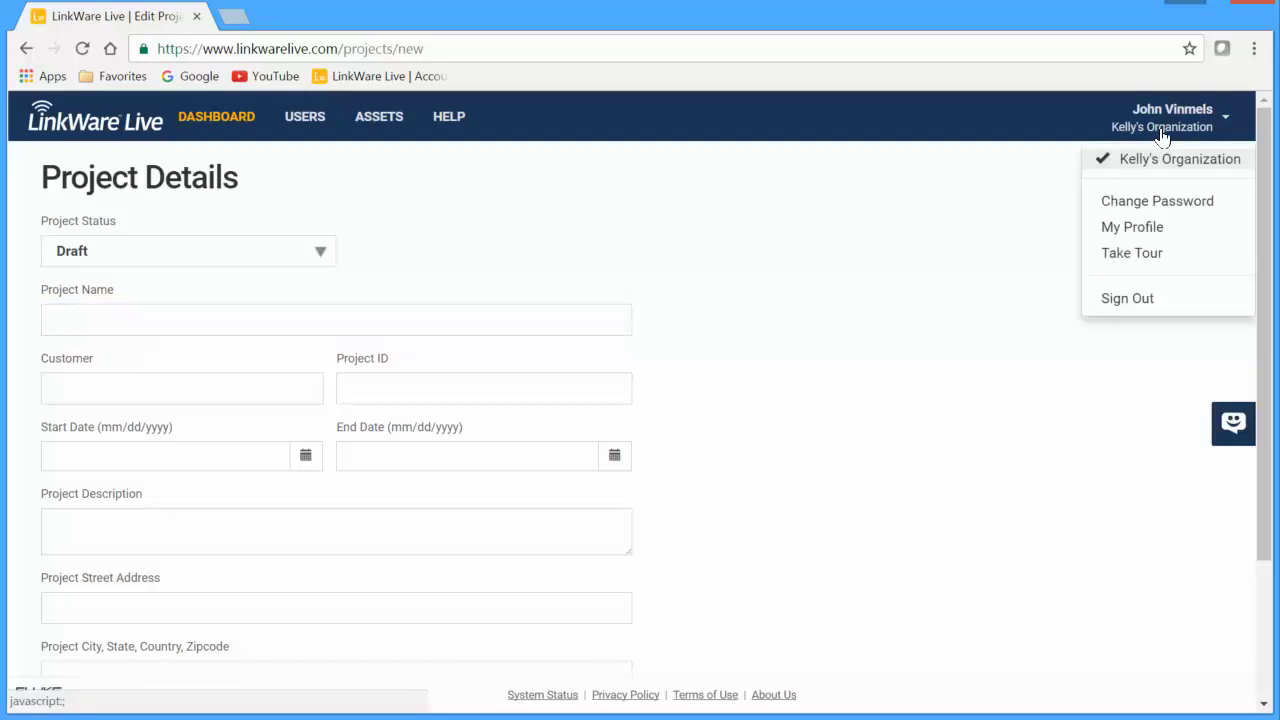
{"action": "left_click", "coordinate": [1155, 255]}
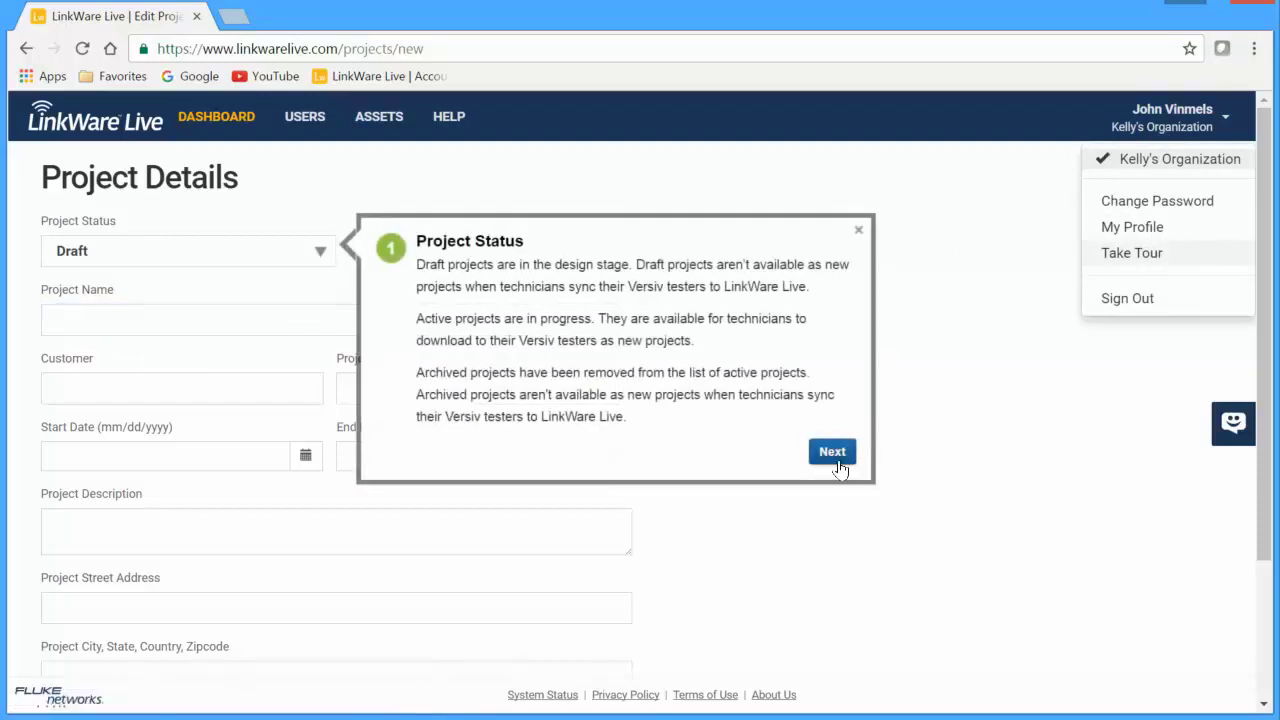
{"action": "left_click", "coordinate": [832, 460]}
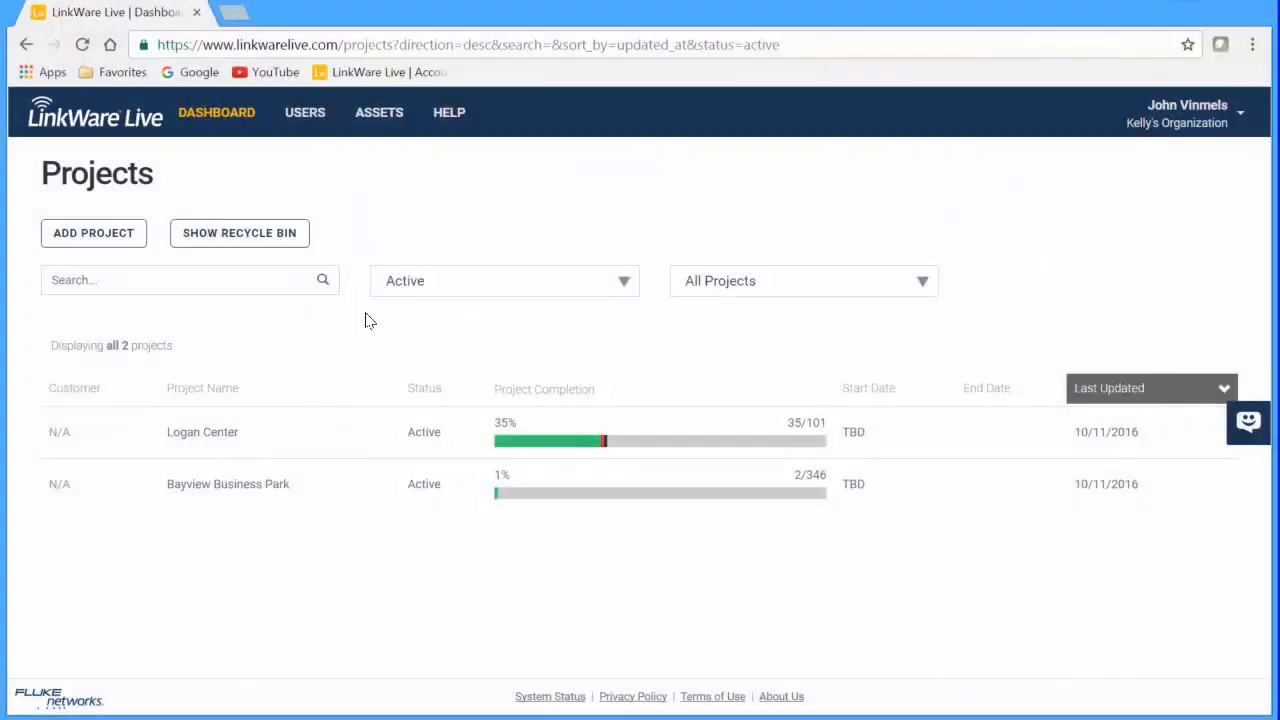
Show Logan Center's All Results and inspect Puget-1A's OTDR and FiberInspector End 1 details.
{"action": "left_click", "coordinate": [347, 439]}
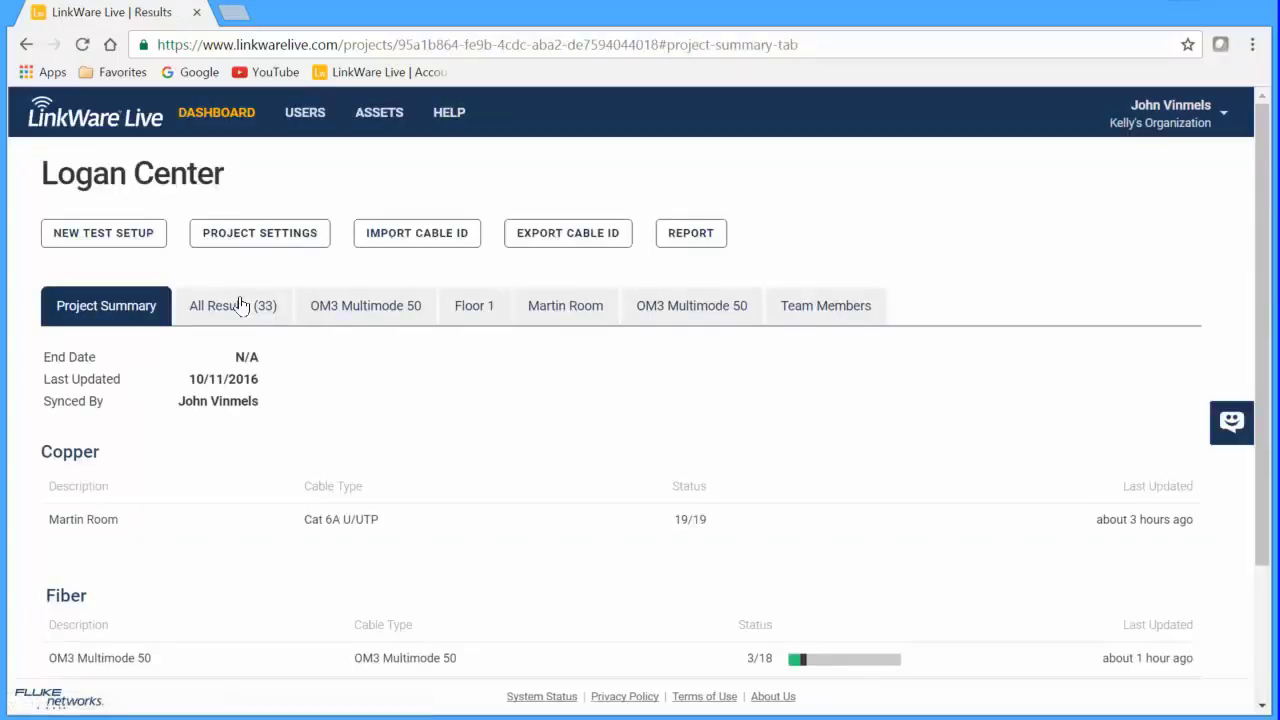
{"action": "left_click", "coordinate": [240, 305]}
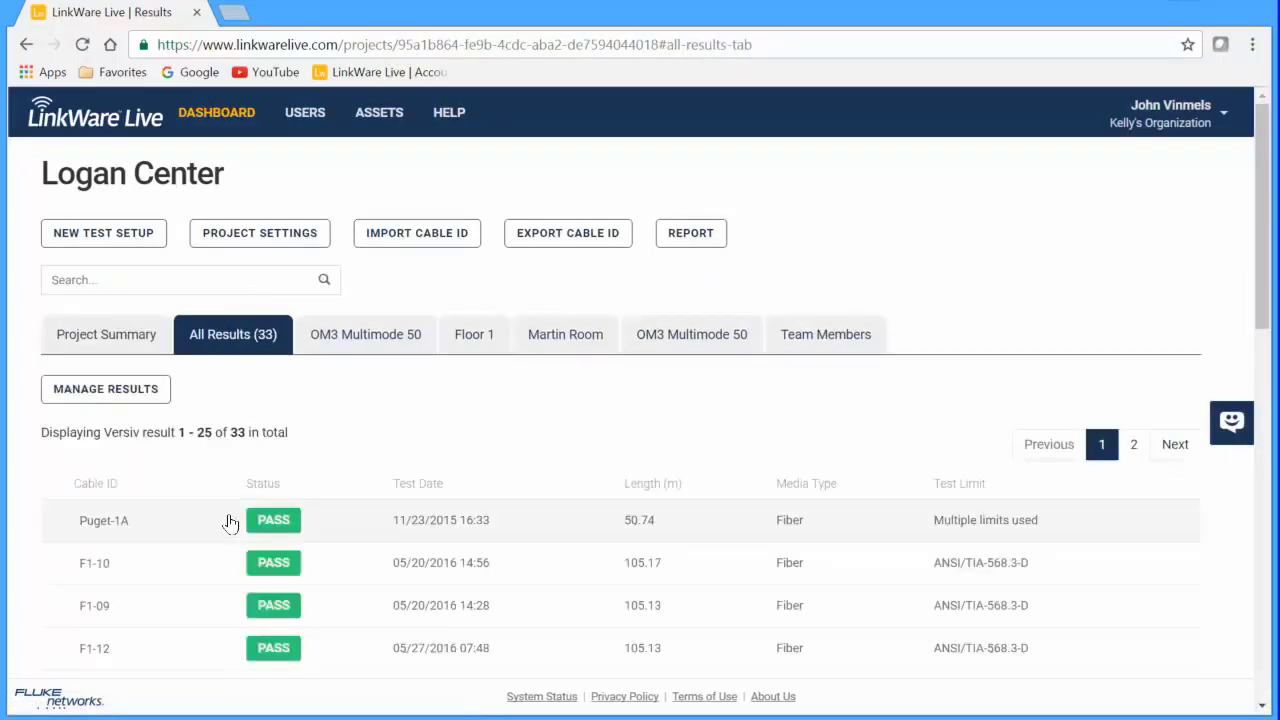
{"action": "left_click", "coordinate": [229, 522]}
{"action": "left_click", "coordinate": [914, 372]}
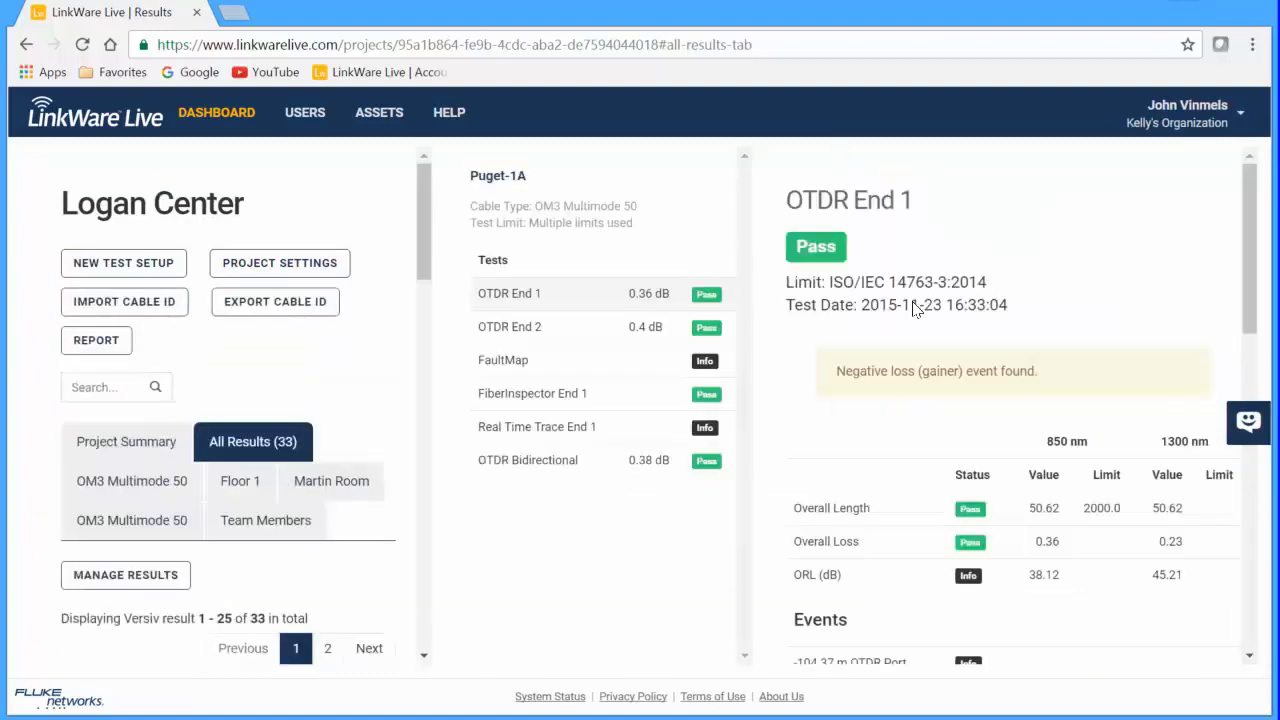
{"action": "mouse_move", "coordinate": [1249, 255]}
{"action": "left_mouse_down"}
{"action": "mouse_move", "coordinate": [1232, 370]}
{"action": "mouse_move", "coordinate": [1247, 591]}
{"action": "left_mouse_up"}
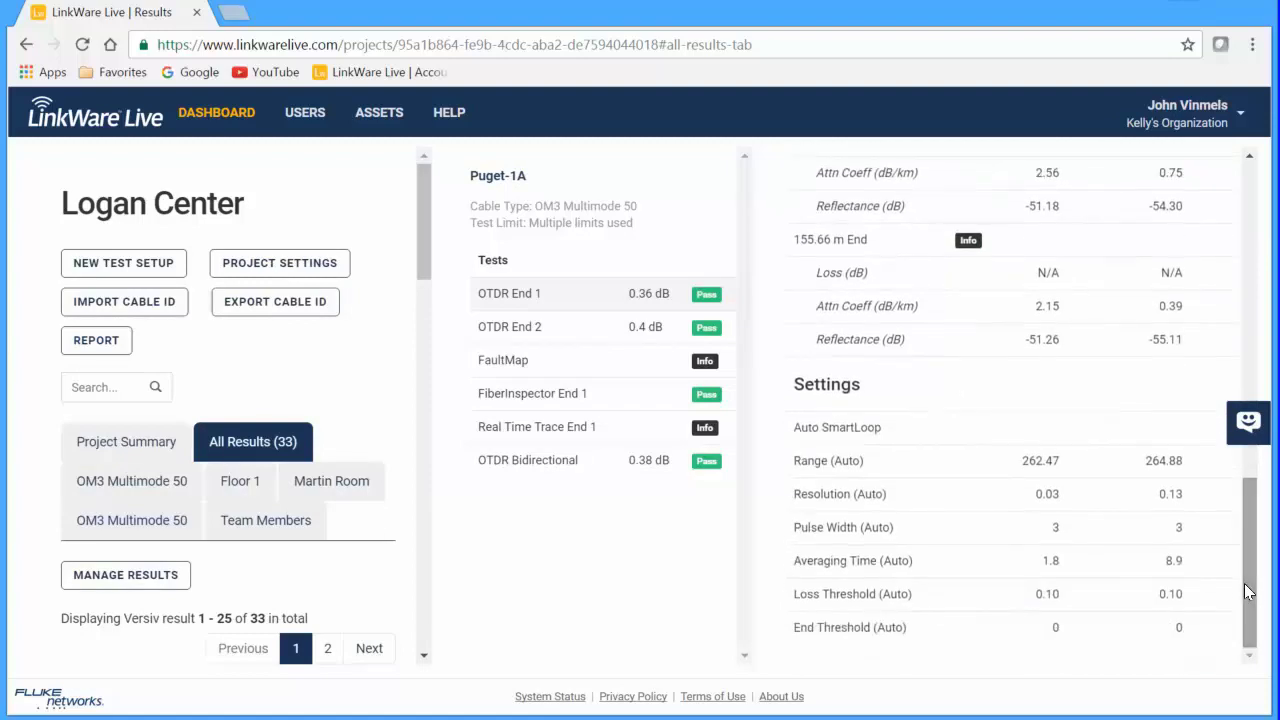
{"action": "left_click", "coordinate": [620, 403]}
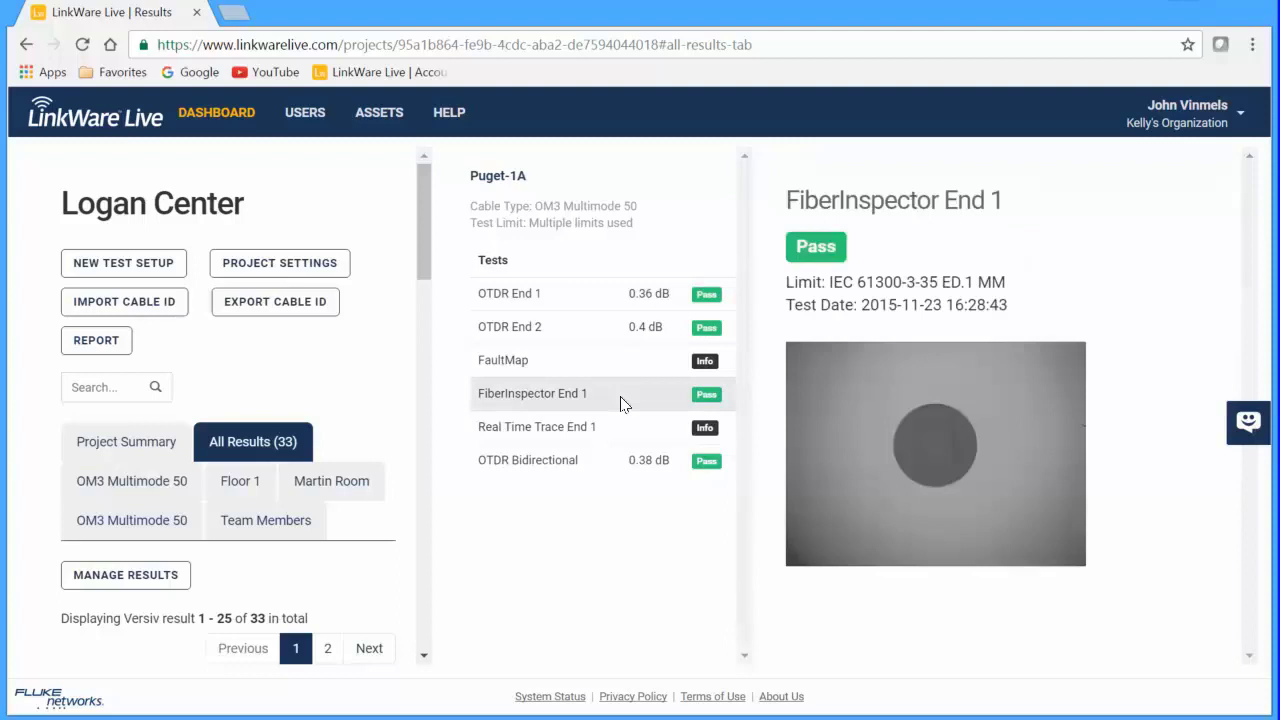
{"action": "left_click", "coordinate": [254, 441]}
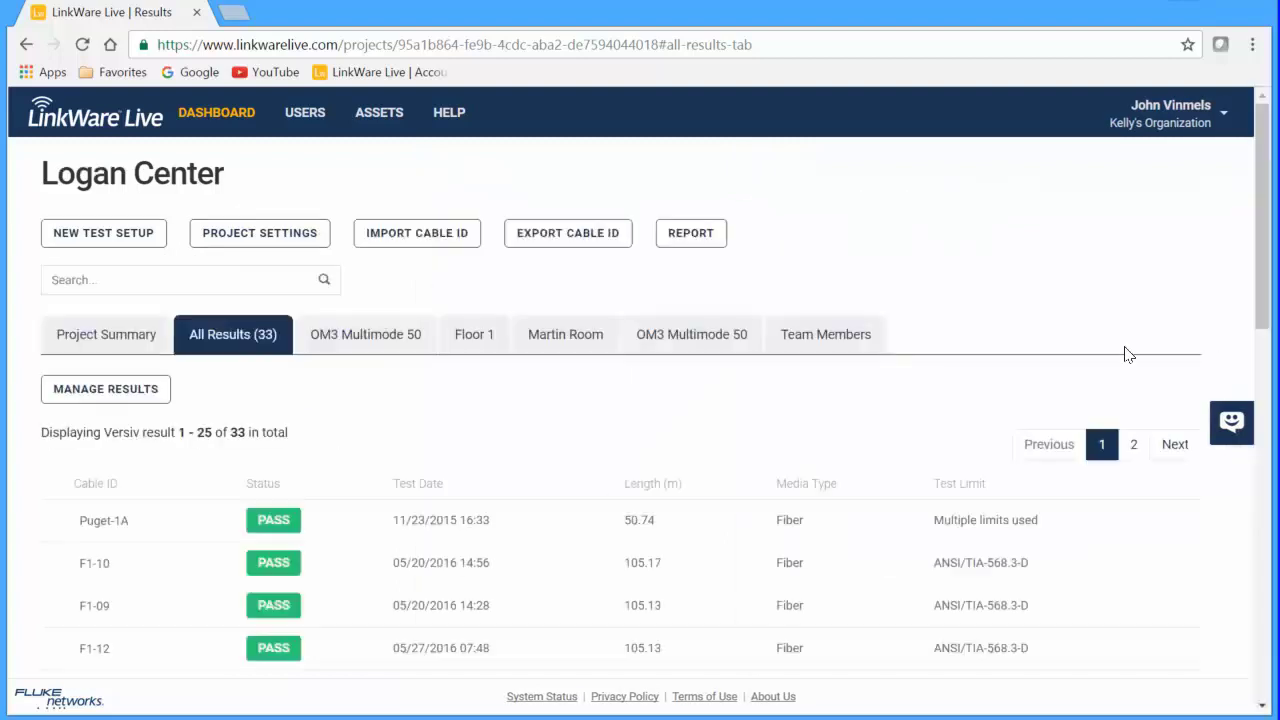
Review failed copper cable 02-C-0's NEXT margins and its Wire Map result.
{"action": "scroll", "coordinate": [1250, 330], "scroll_direction": "down", "scroll_amount": 3}
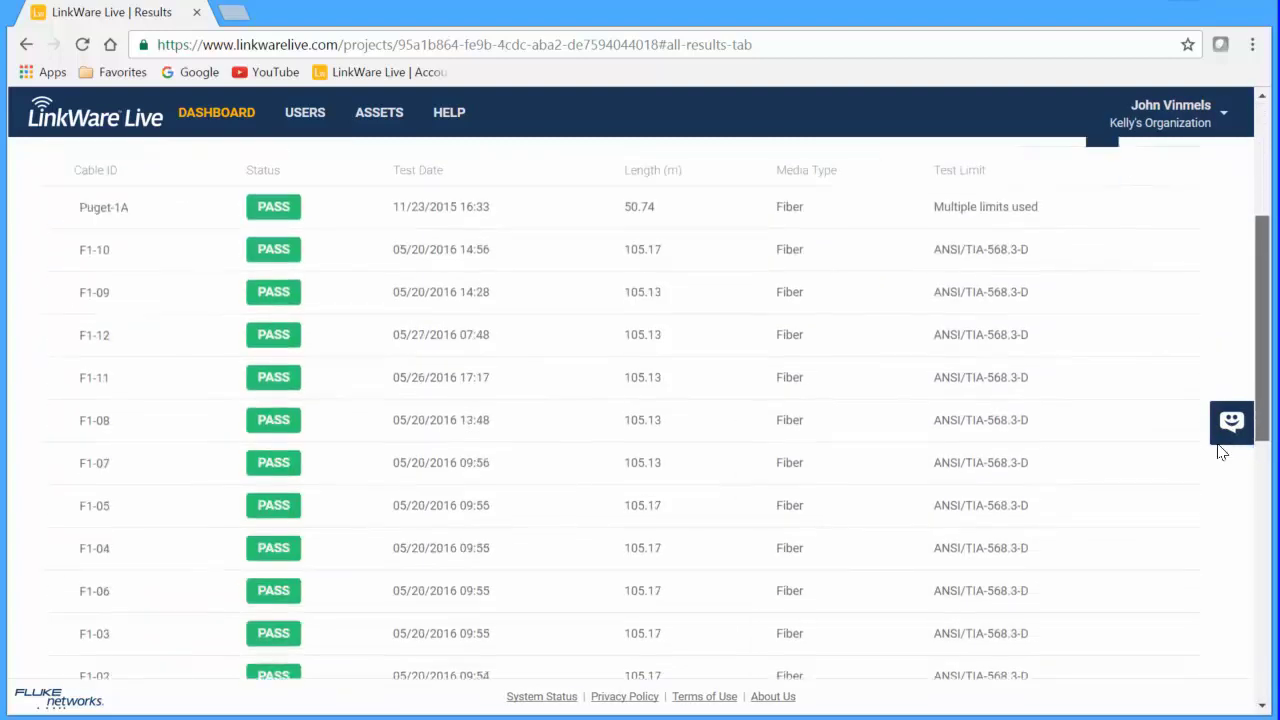
{"action": "scroll", "coordinate": [1166, 531], "scroll_direction": "down", "scroll_amount": 3}
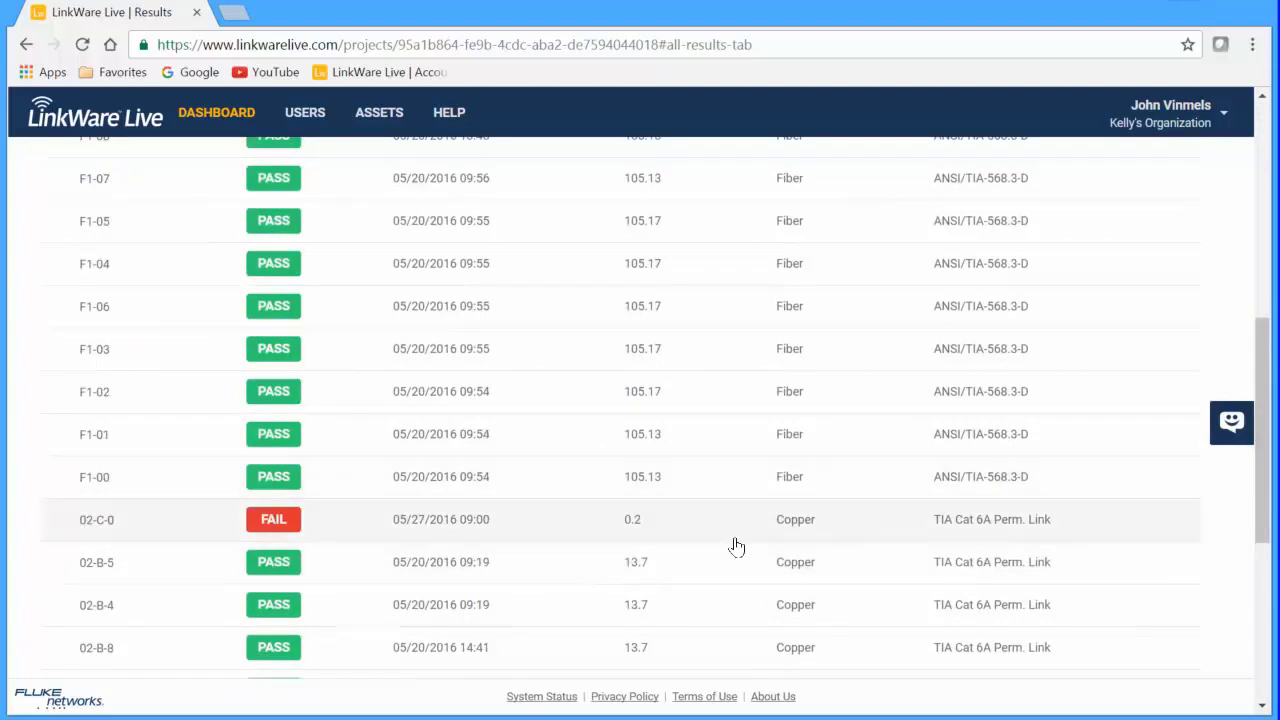
{"action": "left_click", "coordinate": [736, 540]}
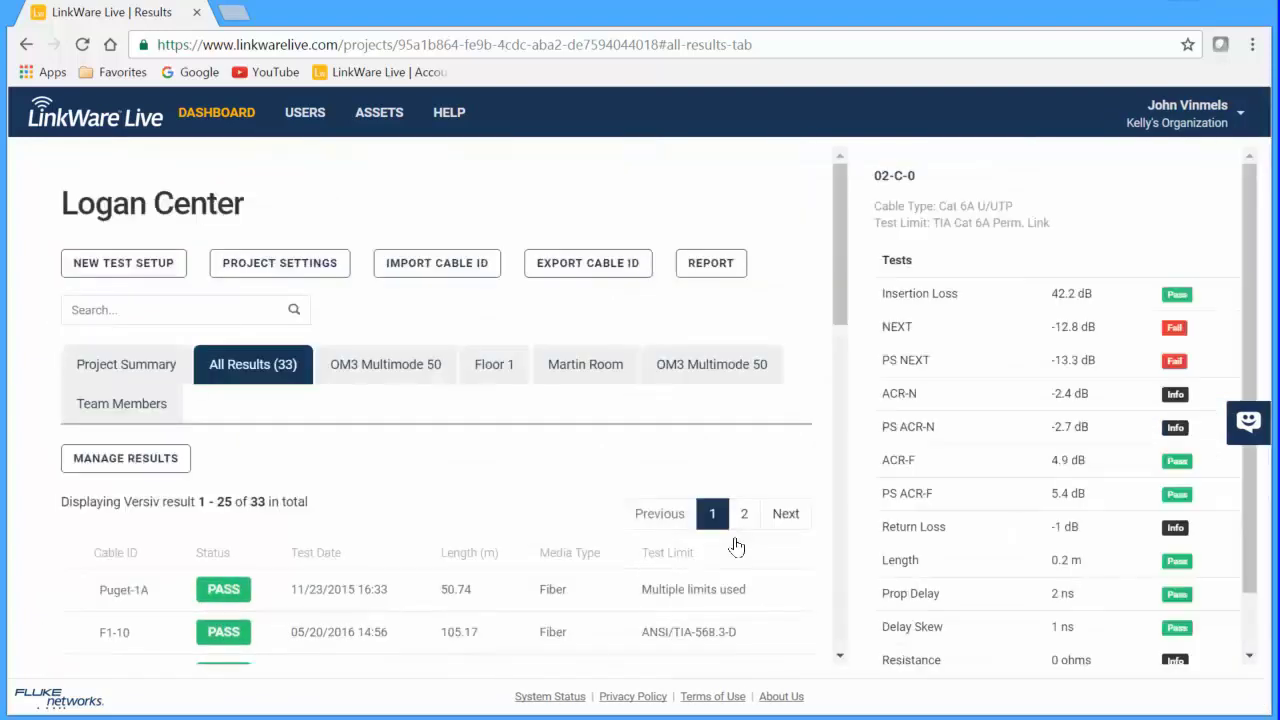
{"action": "left_click", "coordinate": [968, 330]}
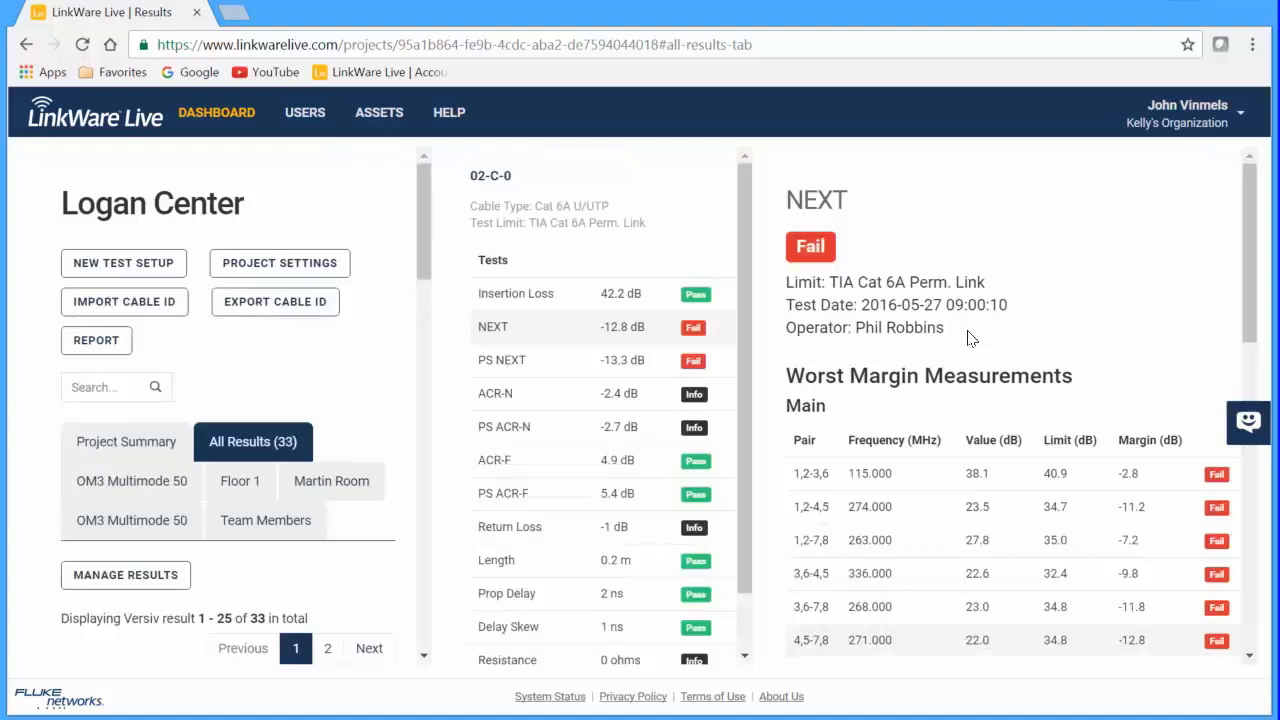
{"action": "left_click_drag", "start_coordinate": [1249, 320], "coordinate": [1217, 645]}
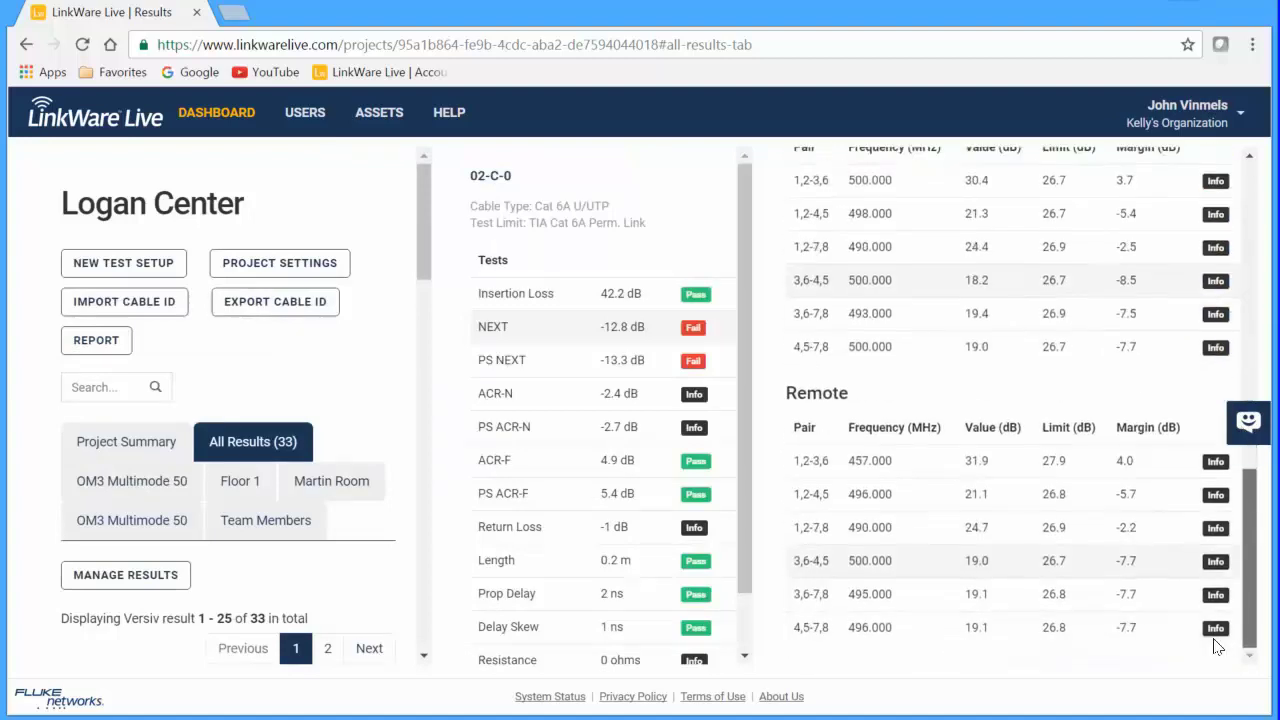
{"action": "scroll", "coordinate": [740, 590], "scroll_direction": "down", "scroll_amount": 1}
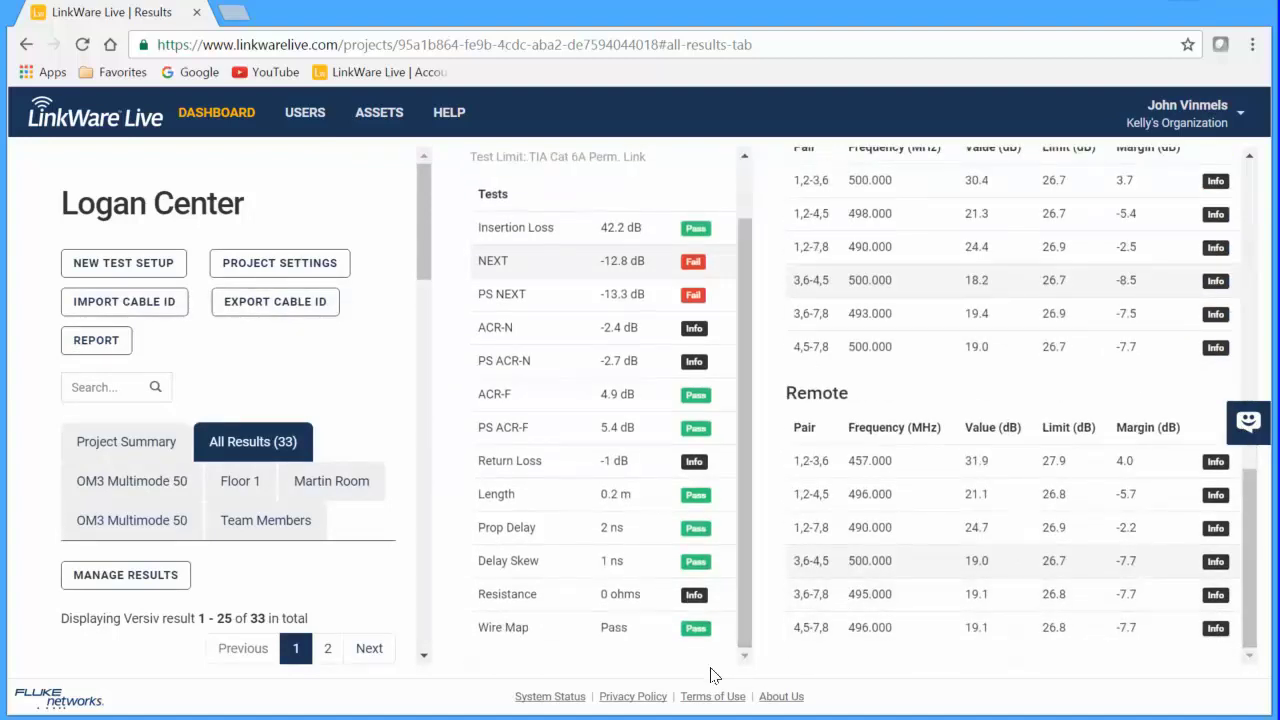
{"action": "left_click", "coordinate": [655, 642]}
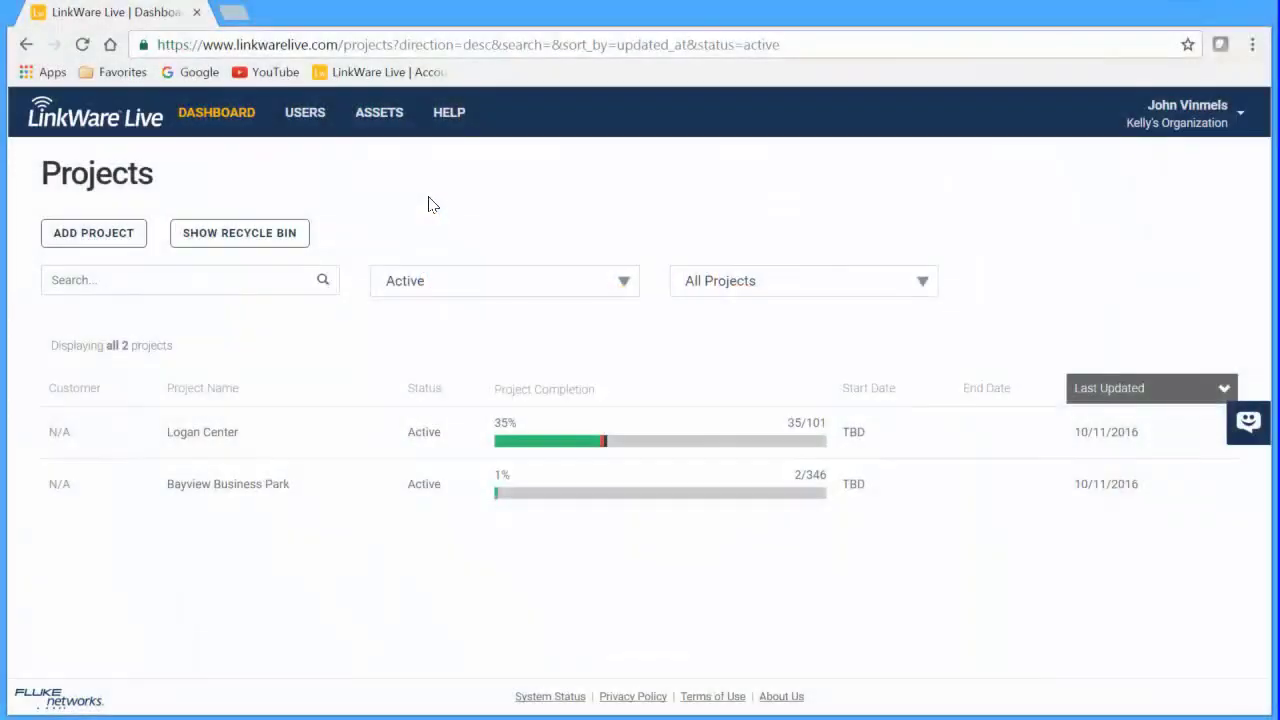
Add a new user invitation with the invitee's e-mail and a Professional license.
{"action": "left_click", "coordinate": [305, 112]}
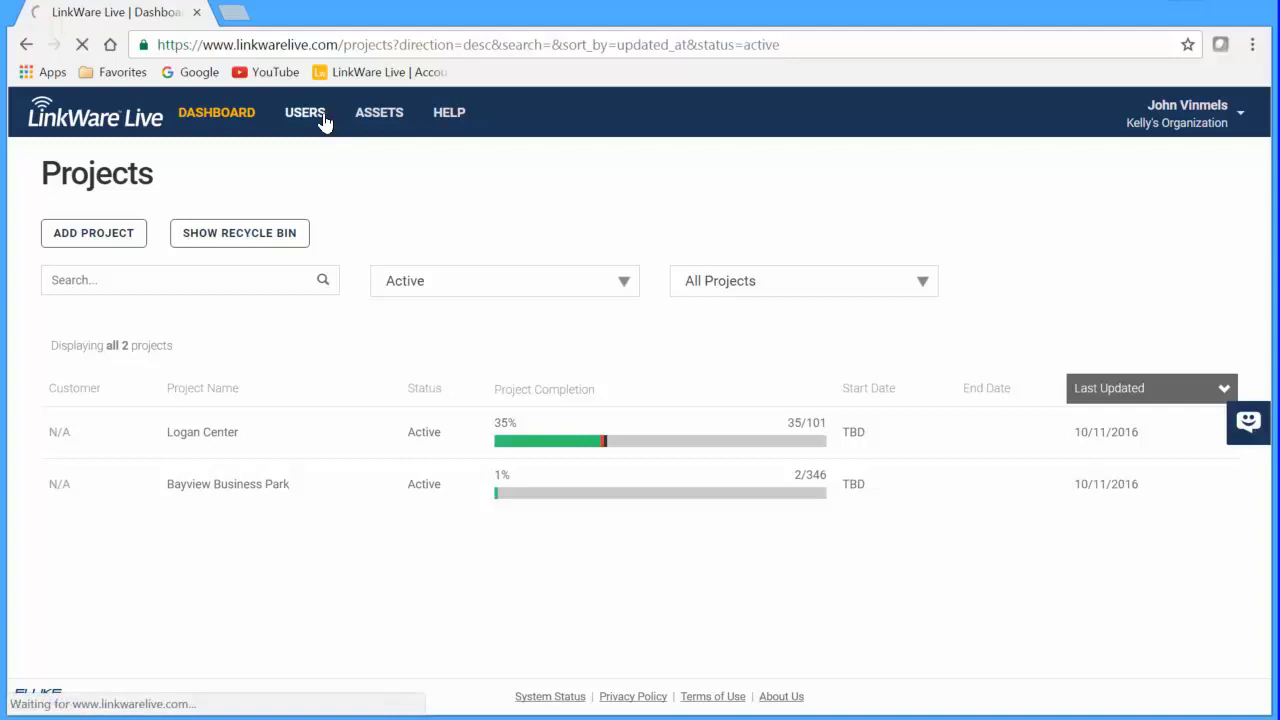
{"action": "left_click", "coordinate": [101, 224]}
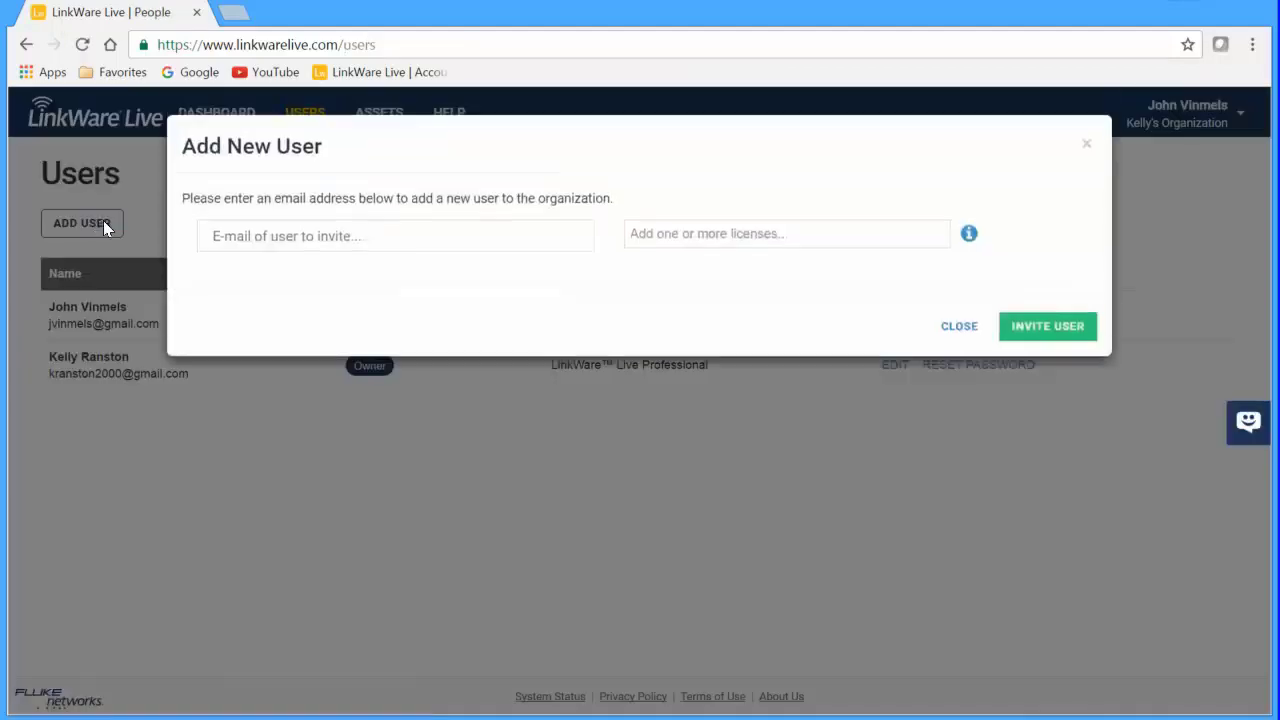
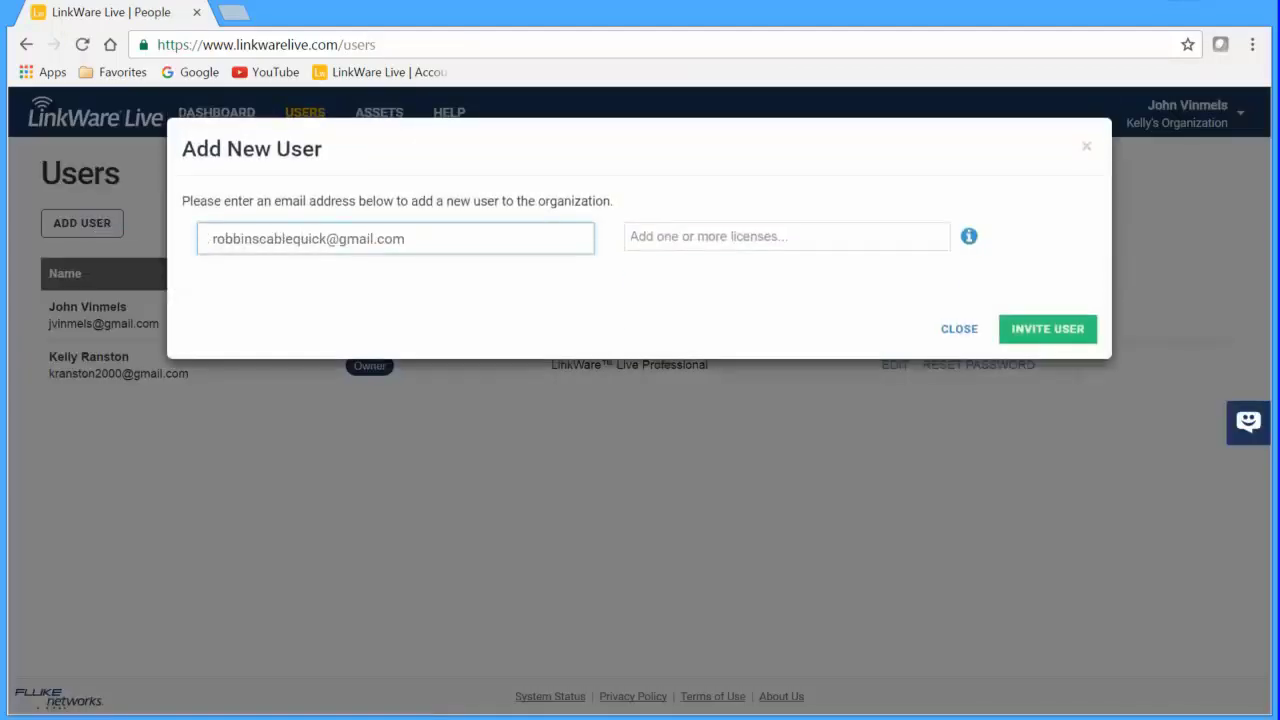
{"action": "left_click", "coordinate": [680, 236]}
{"action": "left_click", "coordinate": [678, 287]}
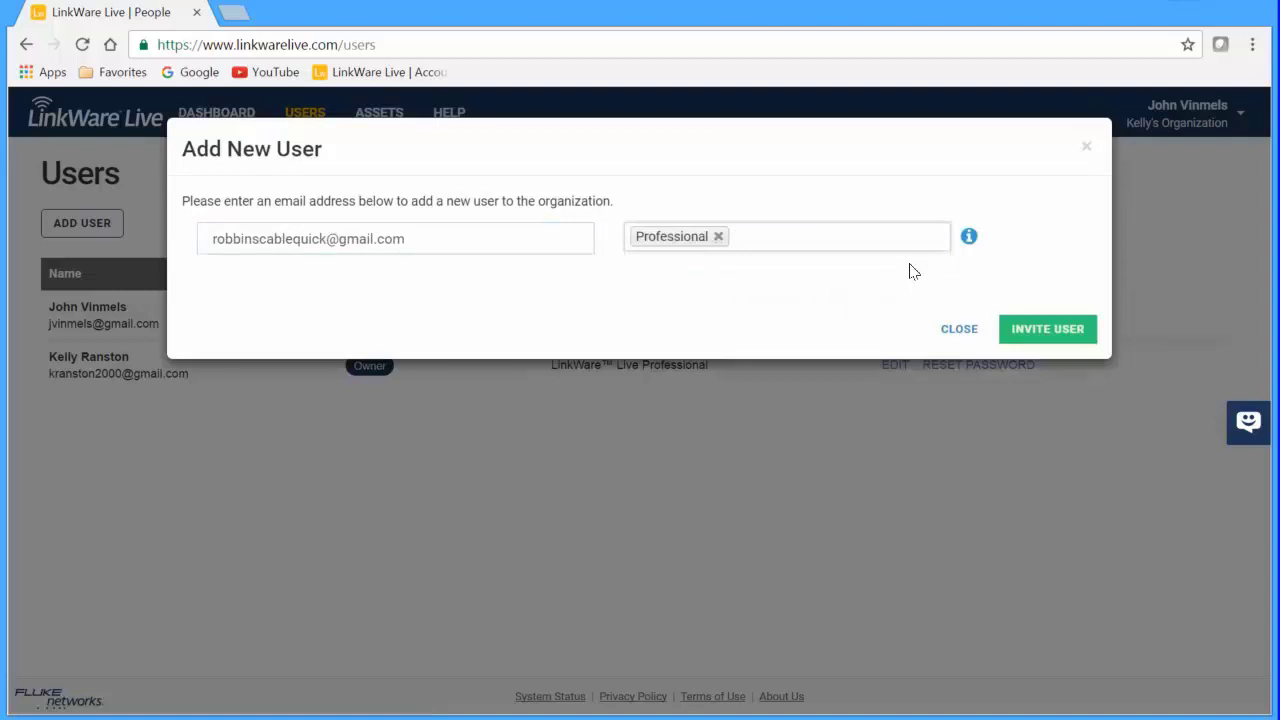